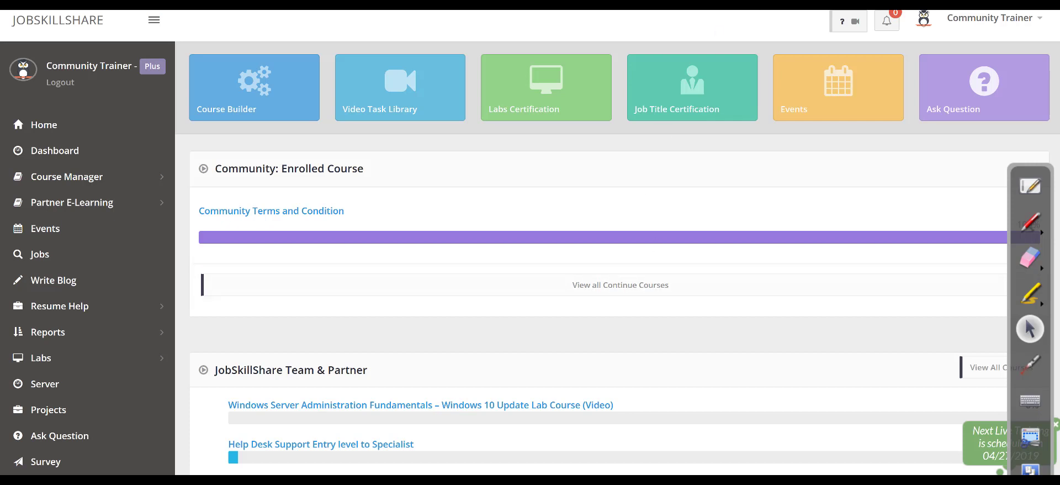
Open the Video Task Library and browse its Module 5 exercise videos
key(ctrl+Tab)
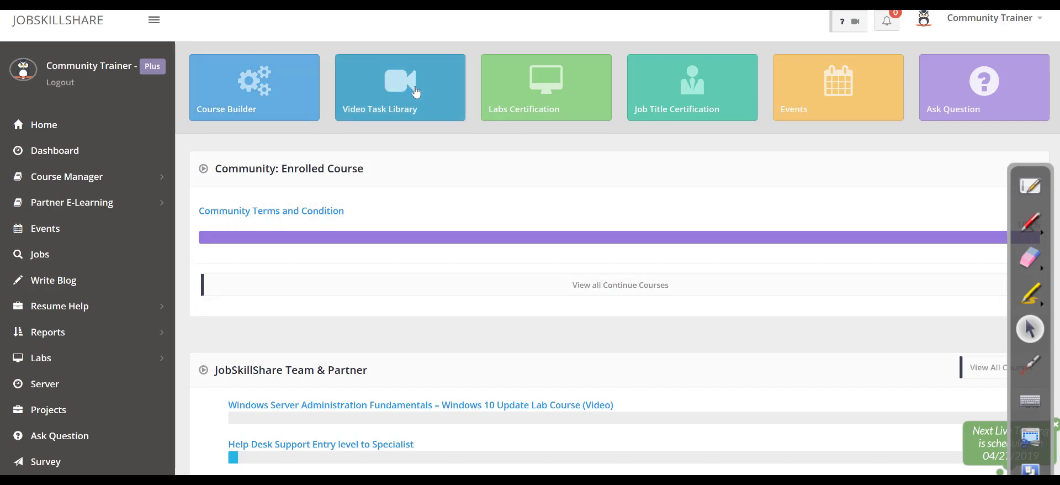
click(416, 92)
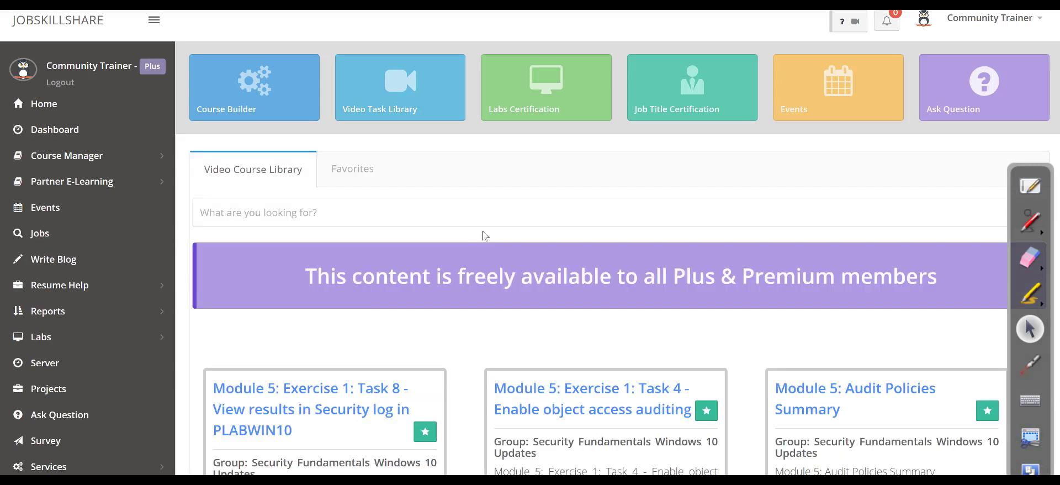
scroll(483, 236, down, 4)
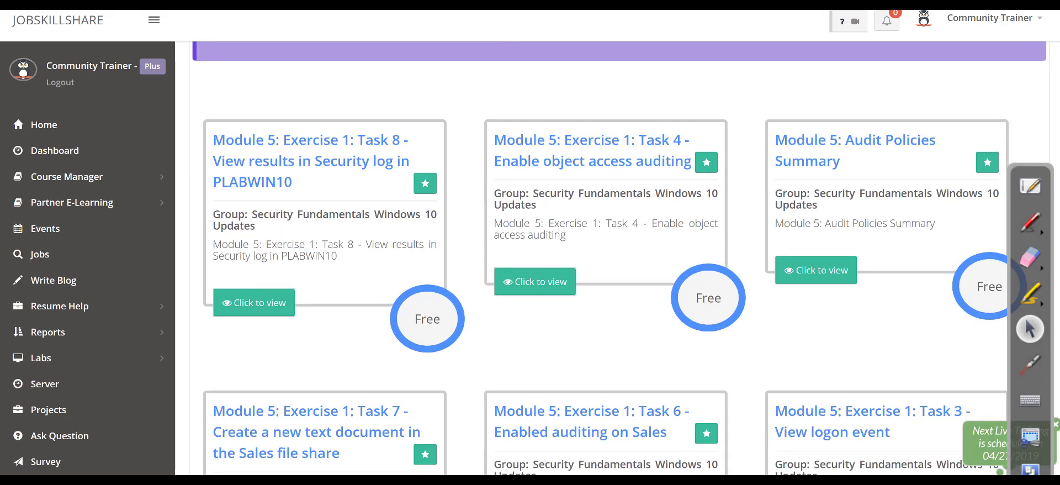
scroll(868, 108, down, 1)
scroll(538, 221, down, 5)
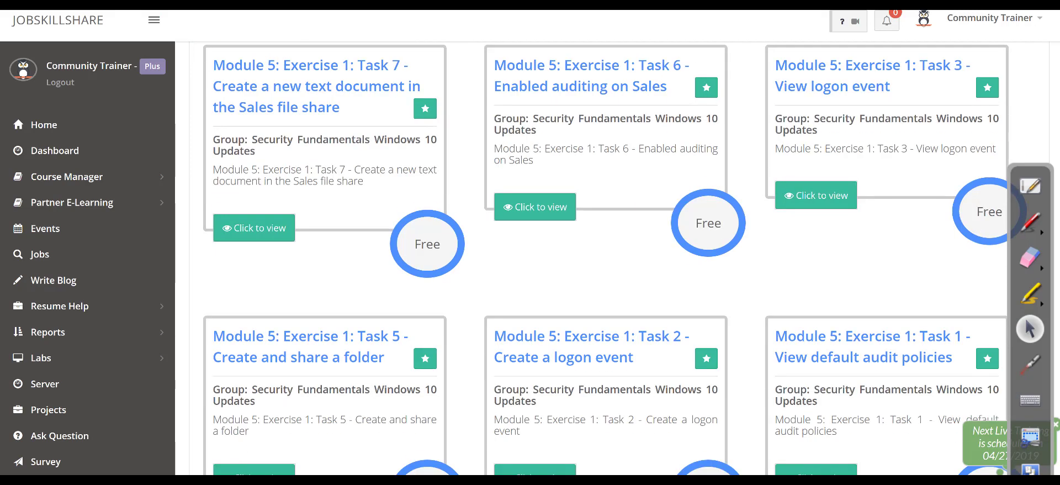
Preview the video for Module 5: Exercise 1: Task 6 - Enabled auditing on Sales, and close it
click(536, 202)
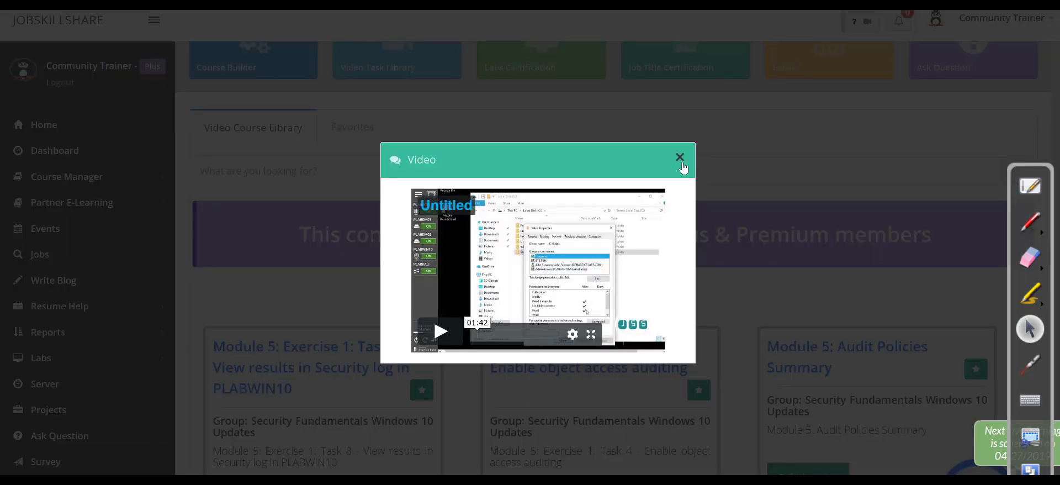
click(921, 86)
scroll(552, 232, down, 3)
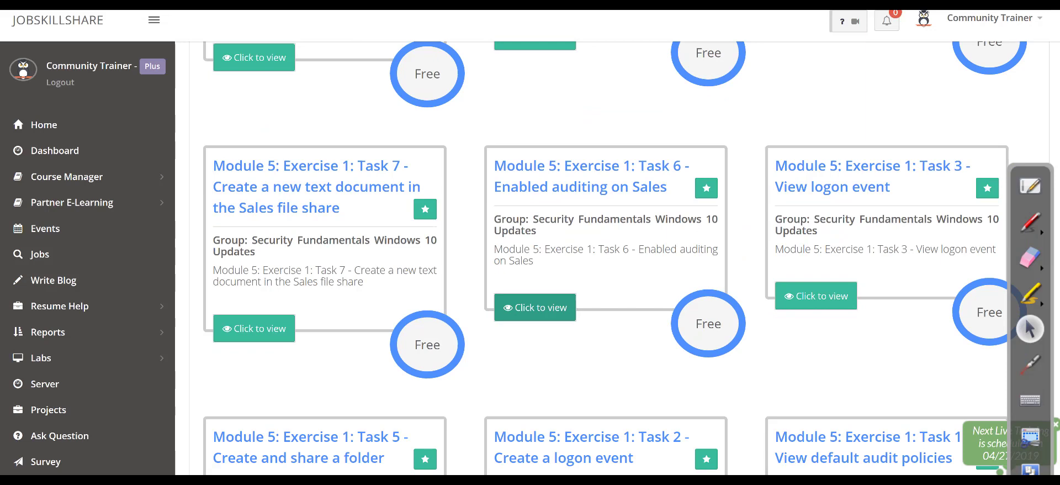
scroll(99, 354, down, 1)
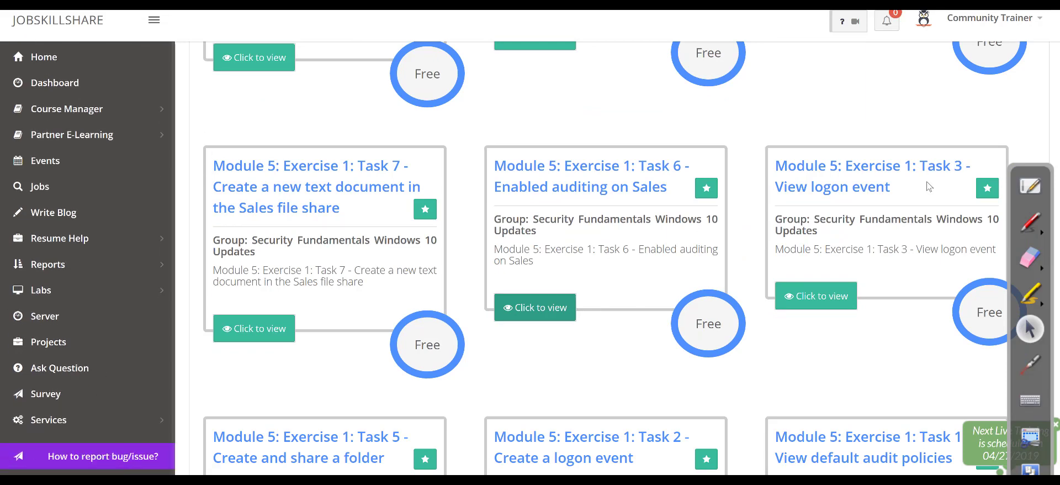
scroll(608, 254, up, 8)
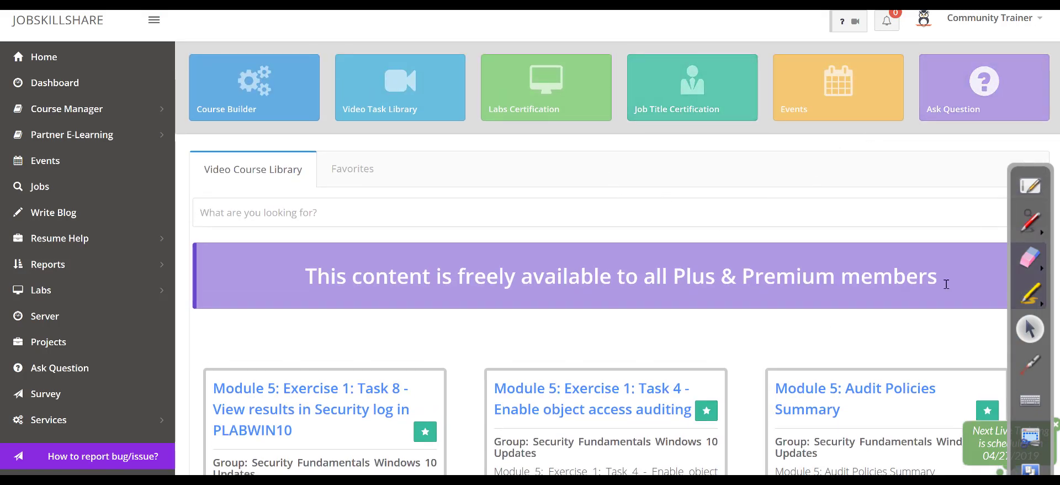
Expand Network Engineer (Entry Level) under Job Title Certification and review its career details and course steps
scroll(619, 276, down, 3)
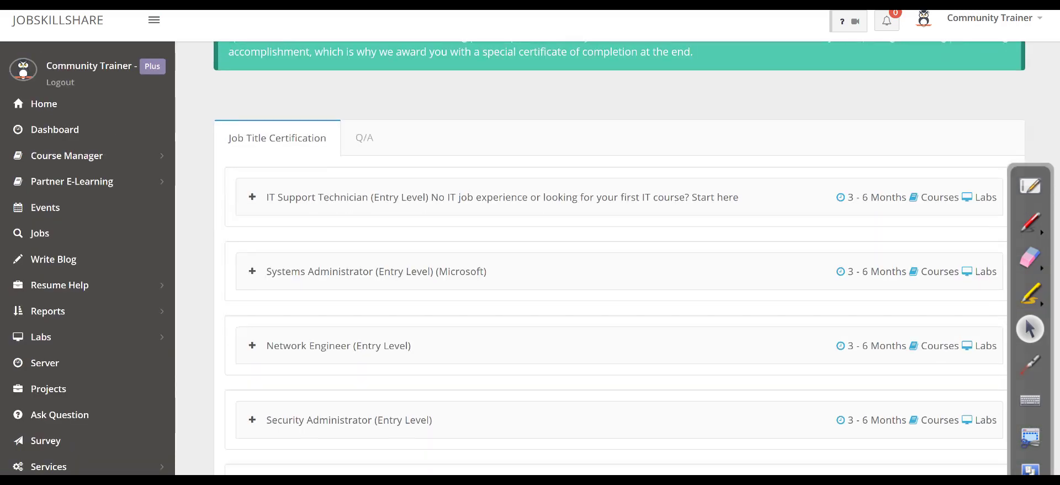
scroll(619, 276, up, 1)
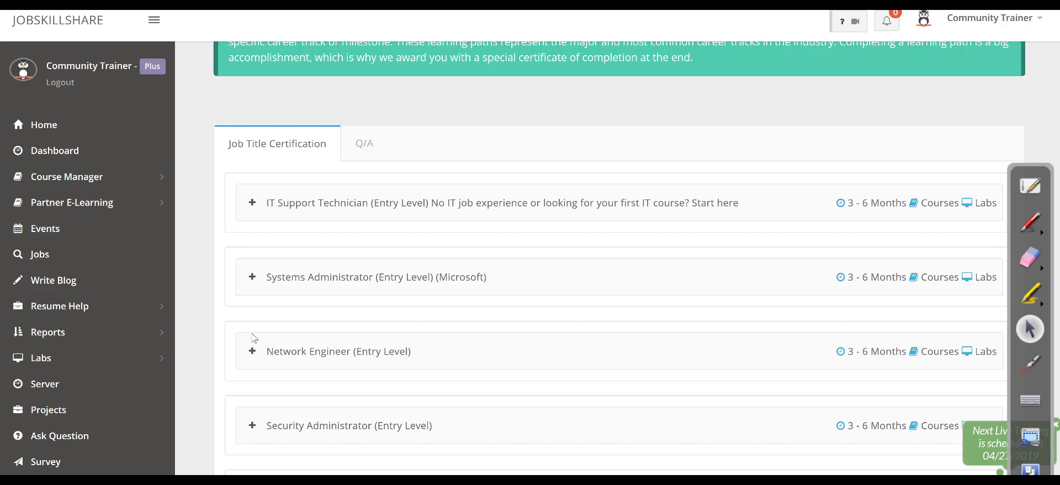
click(252, 352)
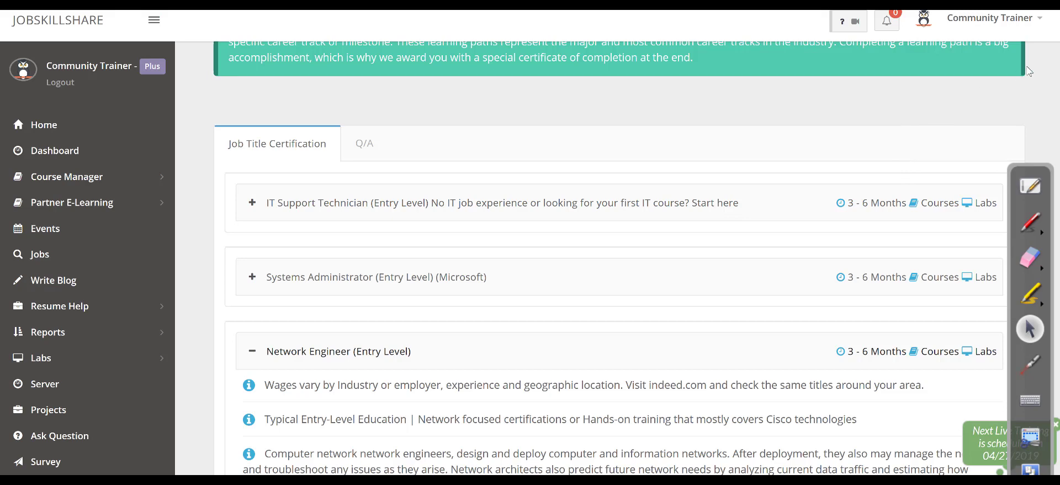
scroll(619, 257, down, 2)
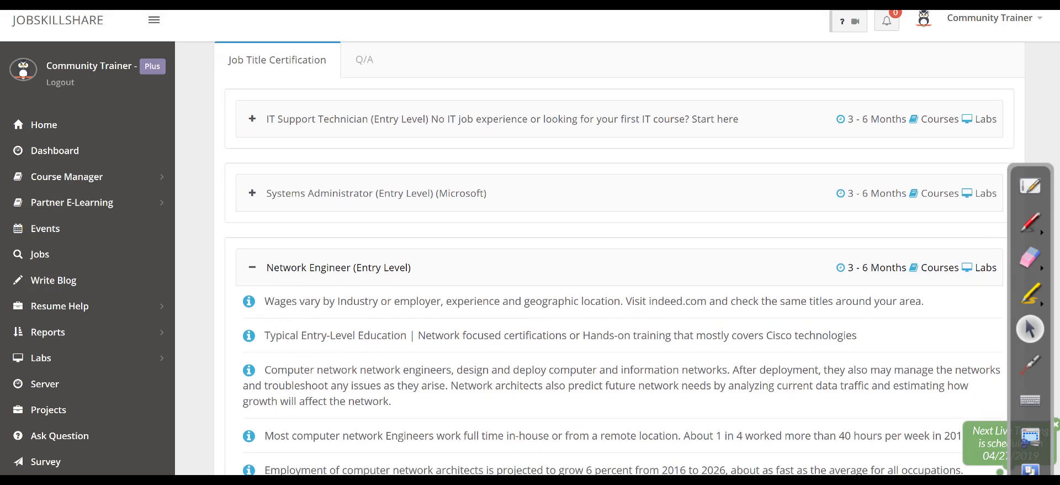
scroll(619, 257, down, 5)
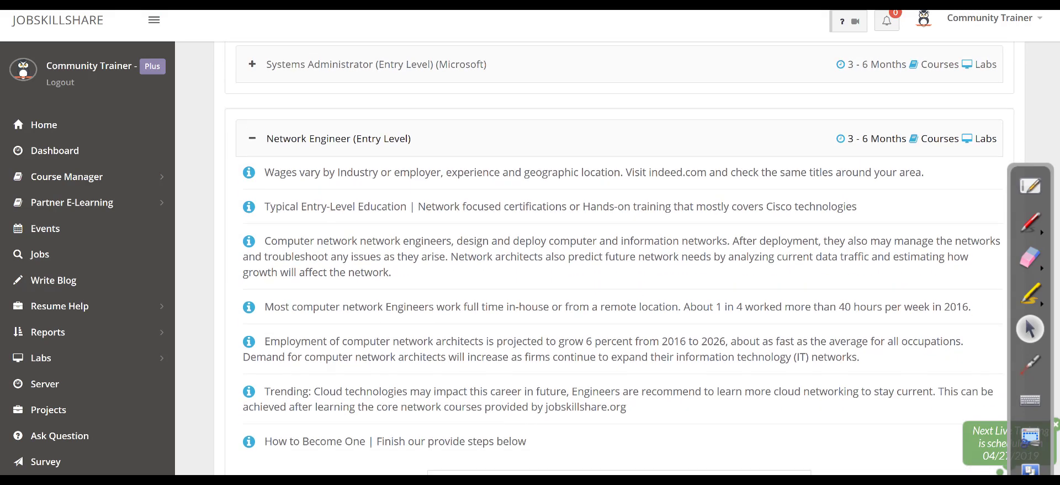
scroll(618, 257, down, 7)
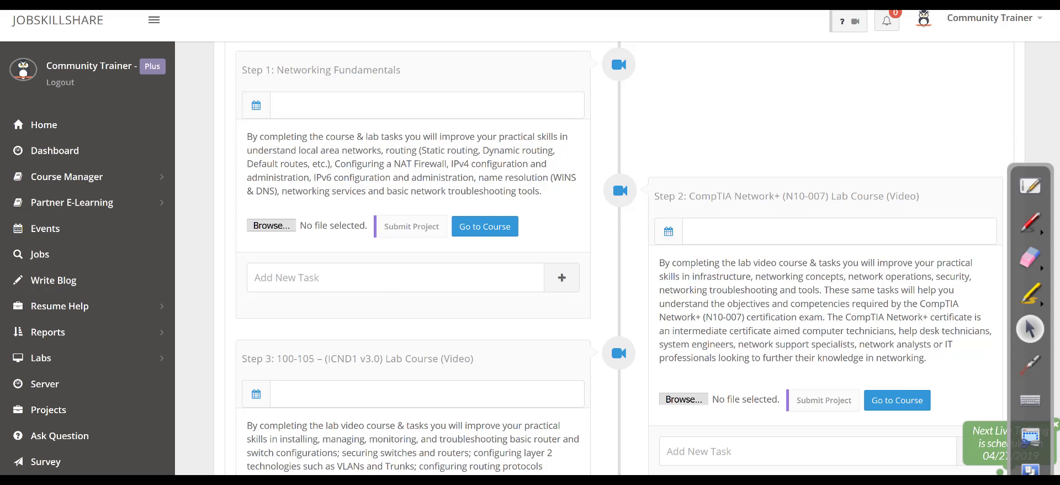
scroll(619, 256, up, 15)
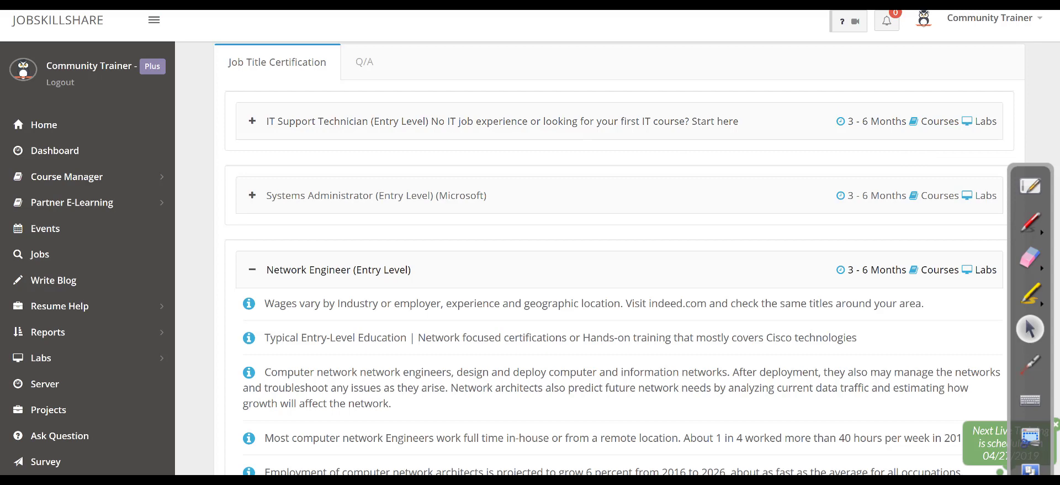
scroll(331, 236, down, 10)
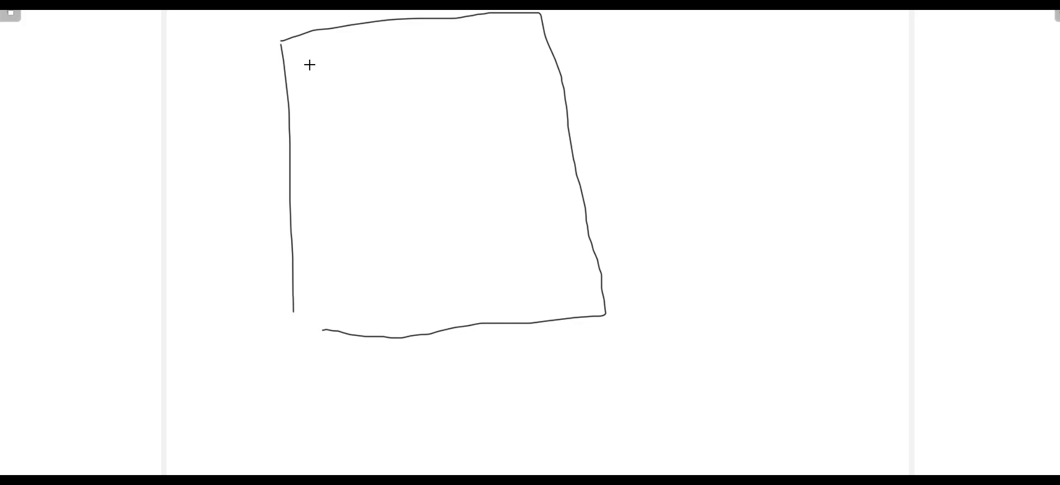
Sketch a small box labelled S inside the large whiteboard frame, with a horizontal line extending towards two small stacked boxes
drag(302, 65, 310, 129)
mouse_move(303, 61)
mouse_down()
mouse_move(344, 71)
mouse_move(359, 126)
mouse_move(315, 131)
mouse_up()
drag(331, 88, 323, 99)
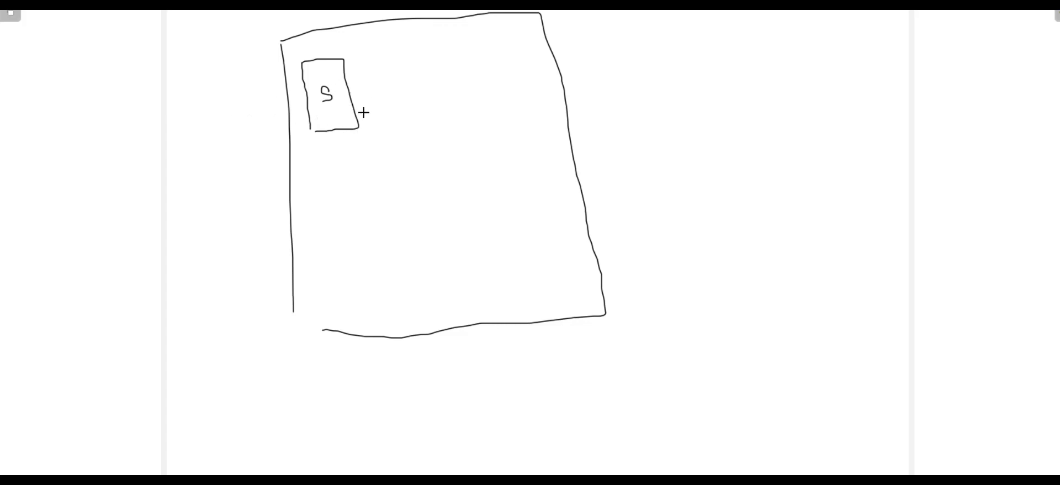
mouse_move(354, 103)
mouse_down()
mouse_move(472, 111)
mouse_move(534, 94)
mouse_move(475, 122)
mouse_move(518, 131)
mouse_move(531, 112)
mouse_up()
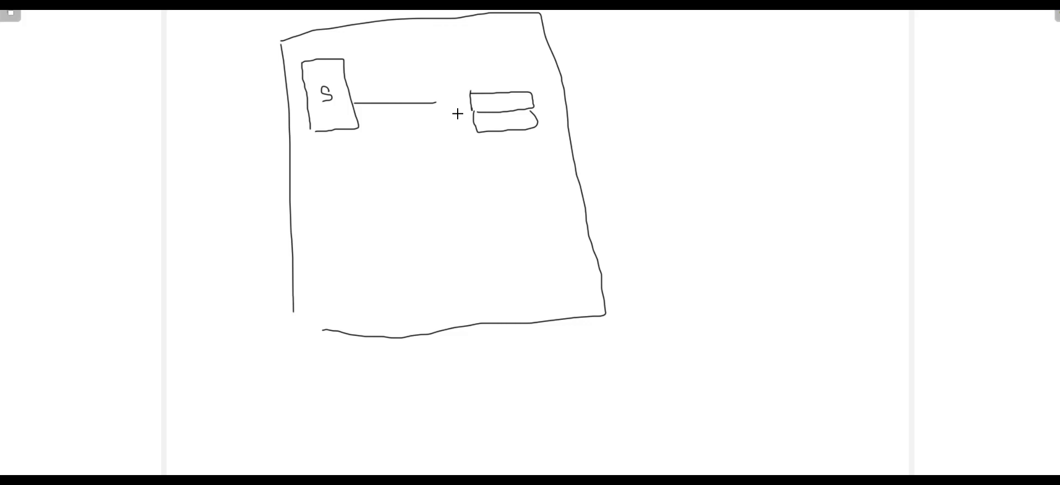
Cross out the line beside the S box, add handwritten notes above the diagram, and leave the whiteboard
mouse_move(375, 79)
mouse_down()
mouse_move(403, 120)
mouse_move(377, 136)
mouse_up()
mouse_move(469, 58)
mouse_down()
mouse_move(465, 78)
mouse_move(463, 52)
mouse_move(470, 69)
mouse_up()
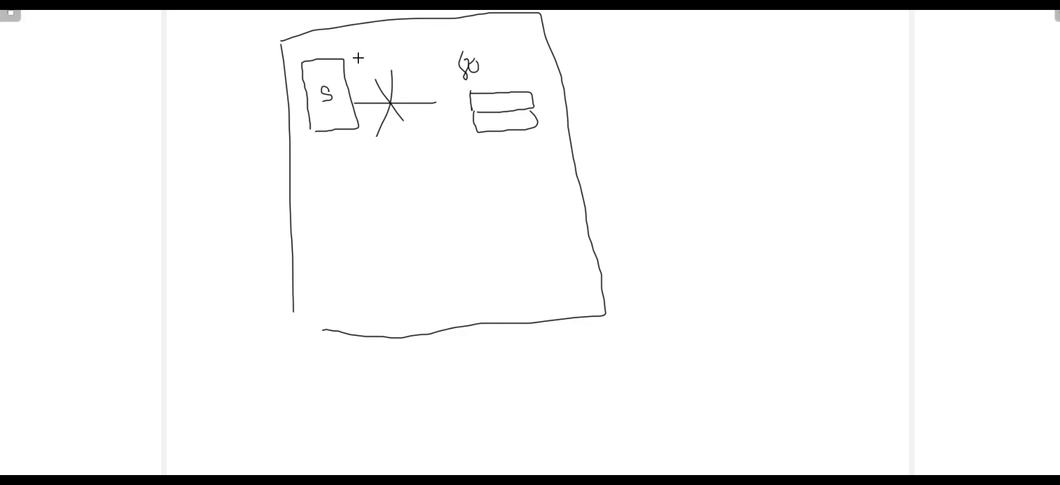
drag(345, 34, 338, 64)
mouse_move(501, 22)
mouse_down()
mouse_move(498, 51)
mouse_move(507, 32)
mouse_up()
key(Escape)
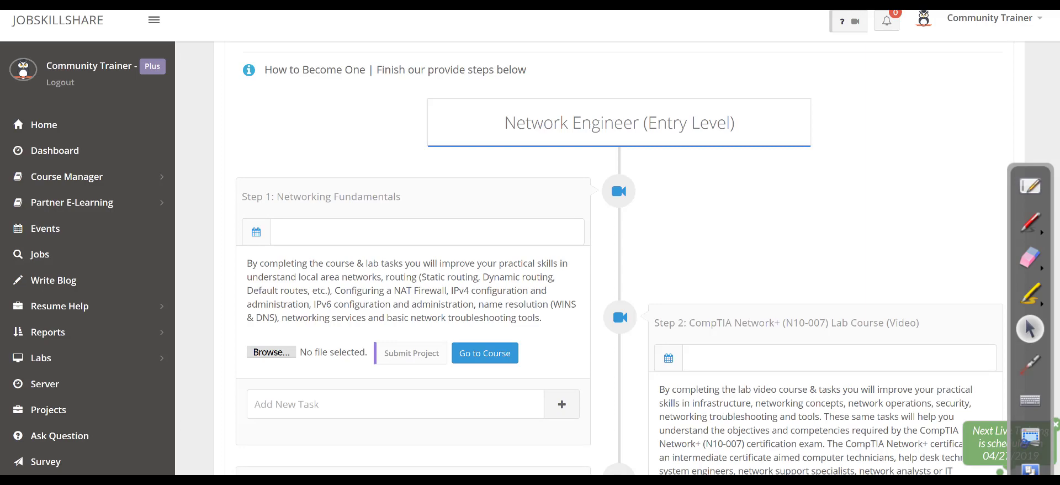
Switch to the job search results and browse the network operations center listings
key(alt+Tab)
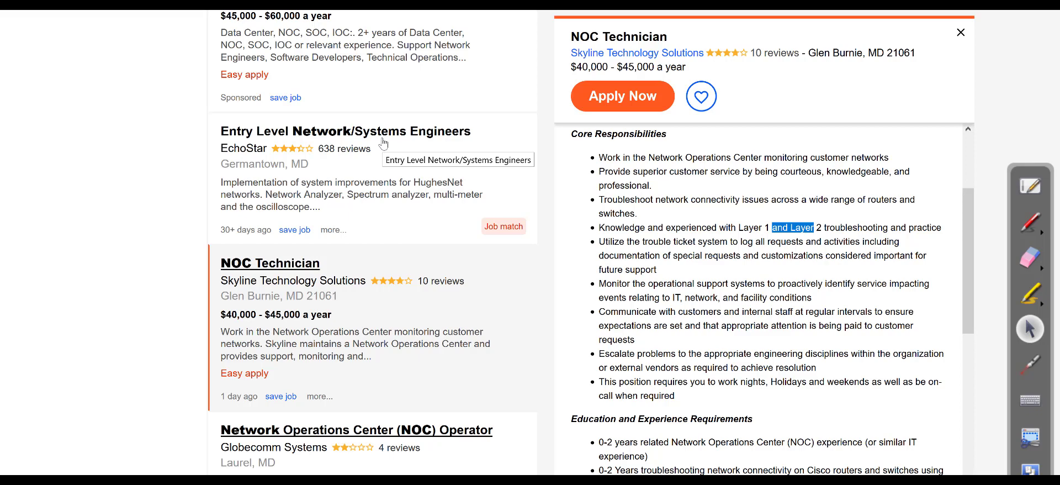
scroll(407, 260, down, 4)
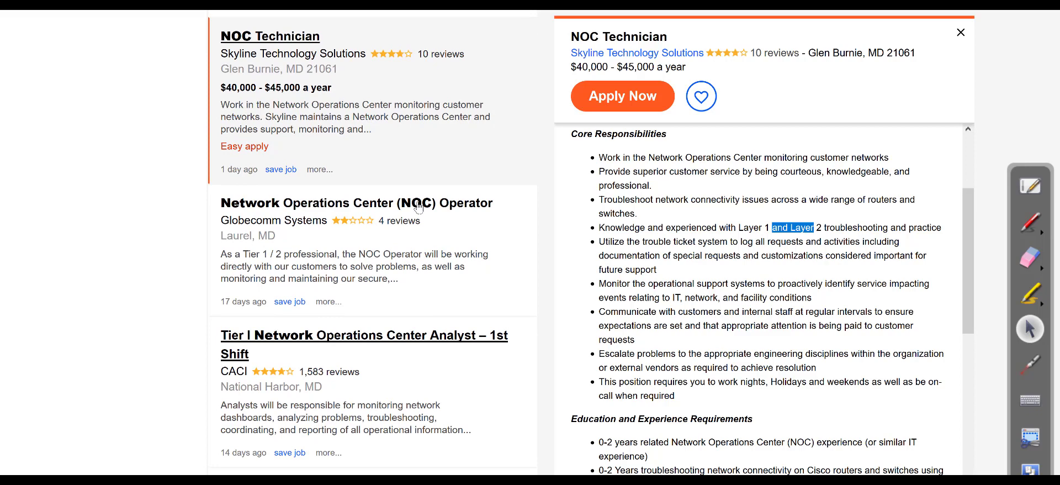
scroll(361, 328, down, 1)
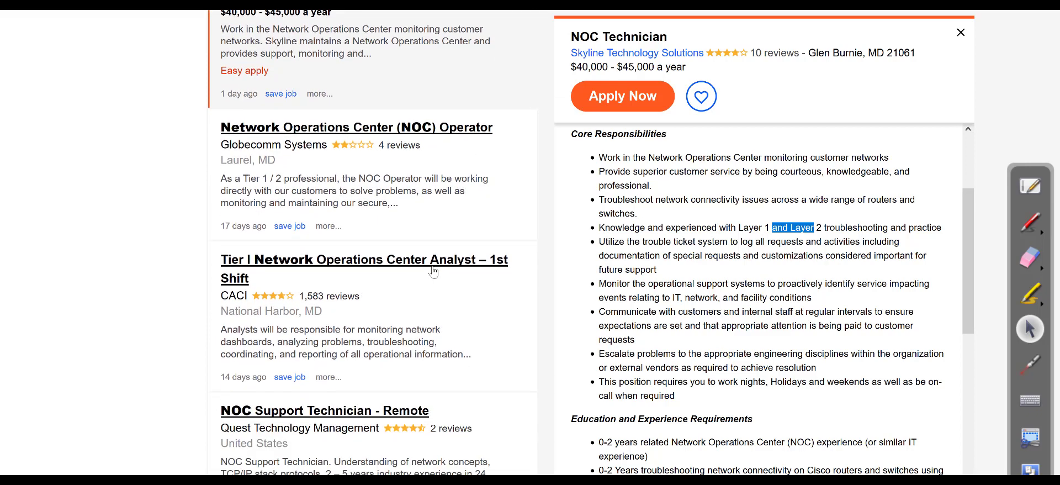
scroll(404, 358, down, 1)
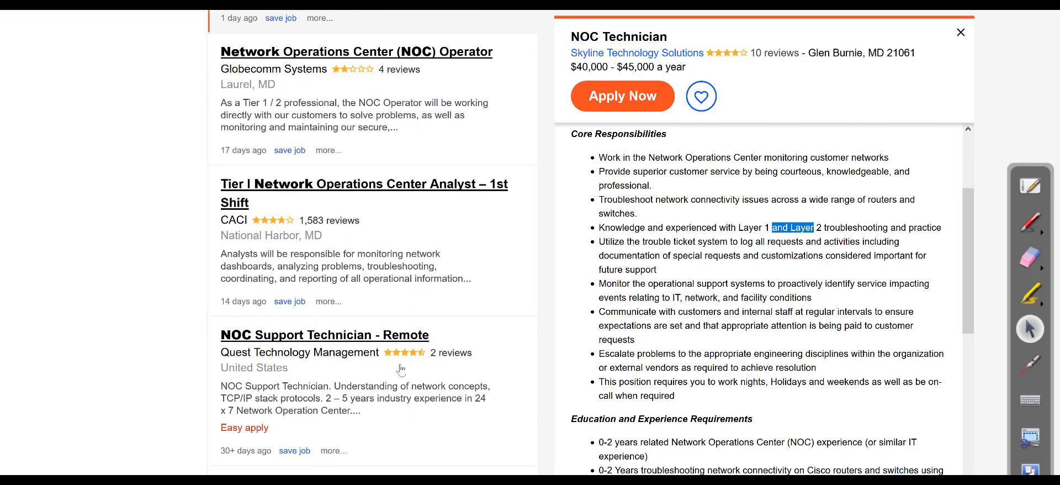
scroll(404, 370, down, 2)
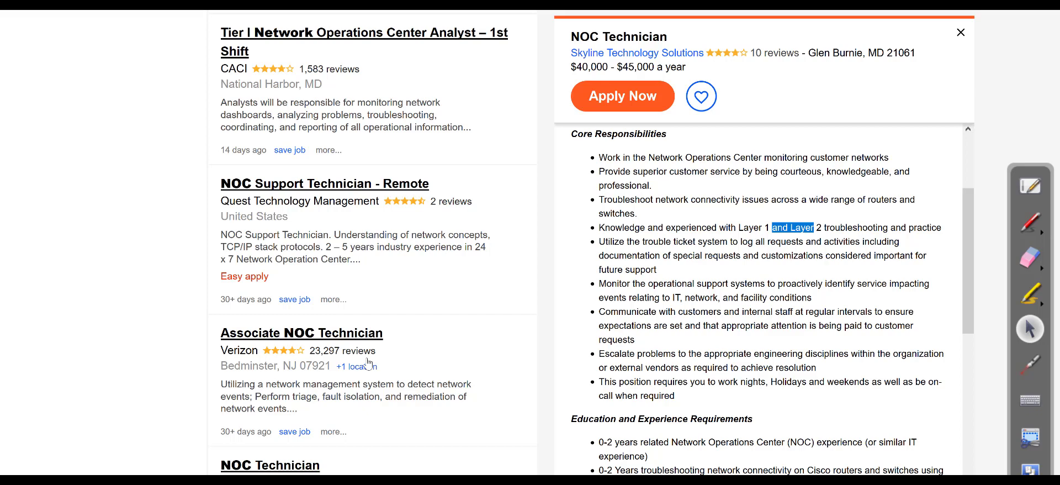
Highlight "Layer 1" in the NOC Technician core responsibilities and the IP troubleshooting, TCP/IP, DNS, ping and trace route requirement
click(753, 310)
drag(773, 228, 738, 228)
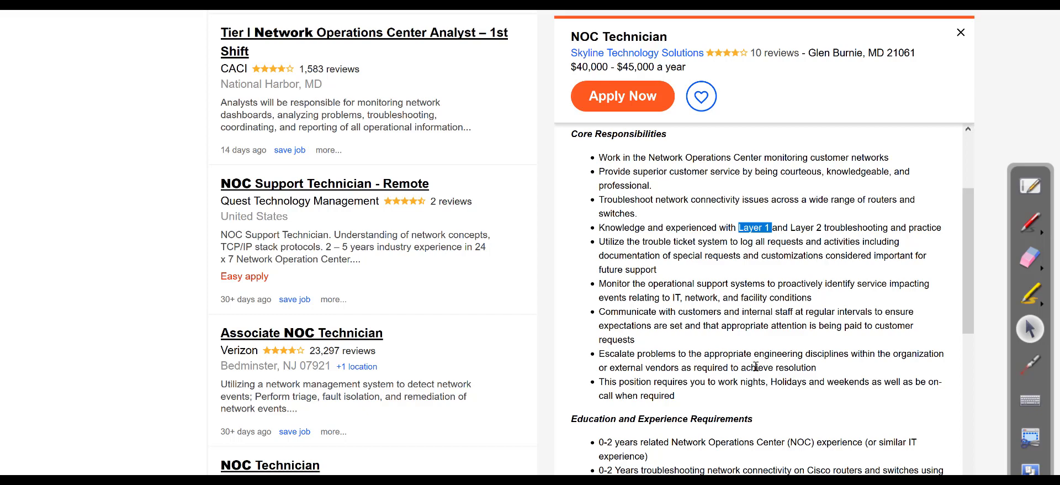
scroll(757, 366, down, 1)
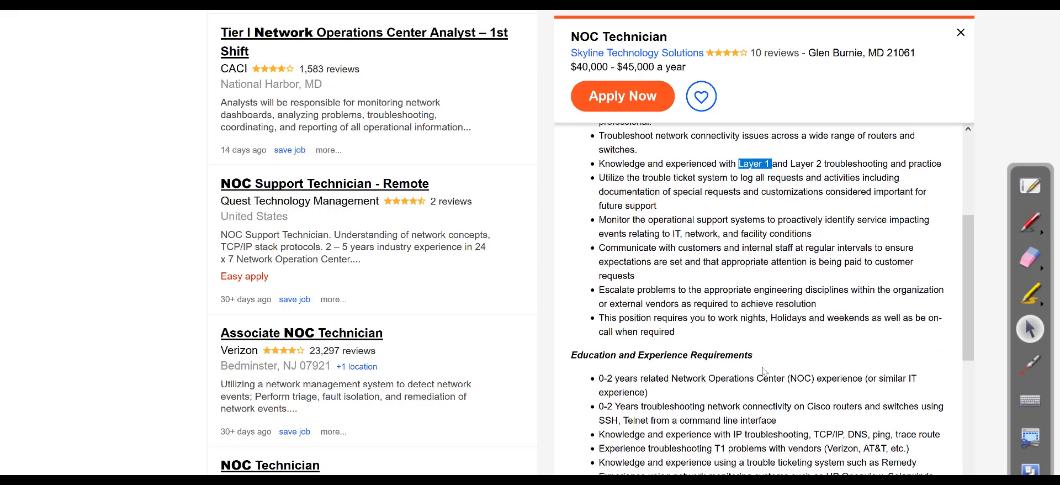
scroll(762, 368, down, 1)
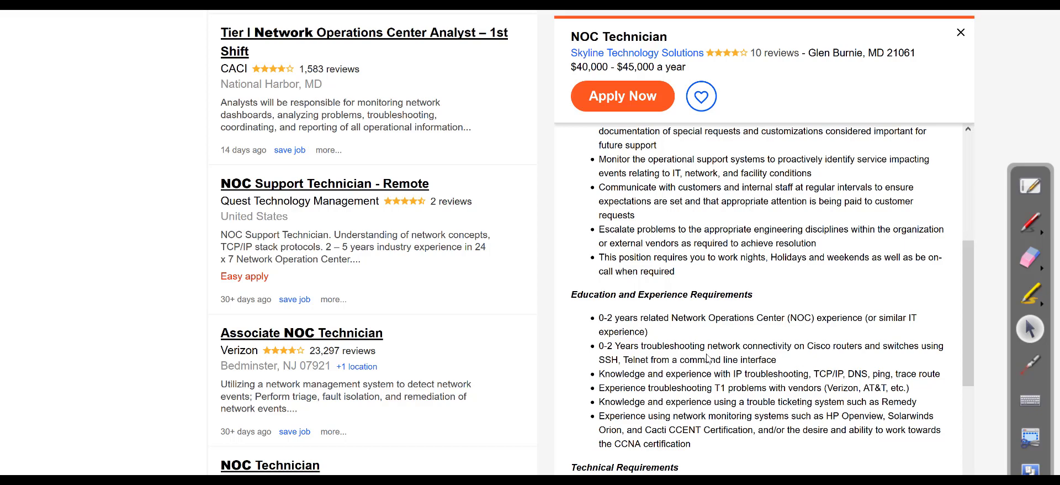
drag(936, 375, 629, 377)
Highlight "Remedy" and the CCENT Certification wording in the NOC Technician education and experience requirements
scroll(686, 415, up, 1)
scroll(855, 381, down, 2)
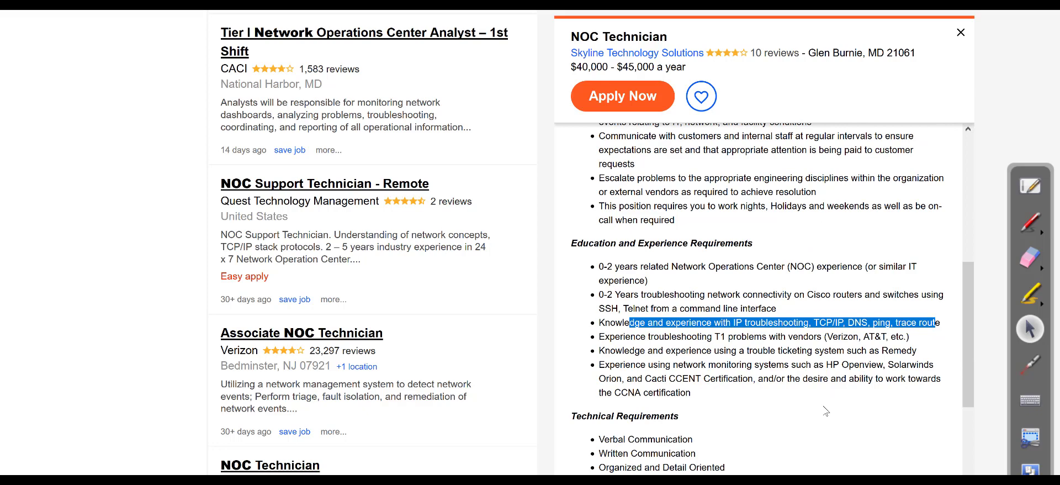
drag(882, 339, 935, 344)
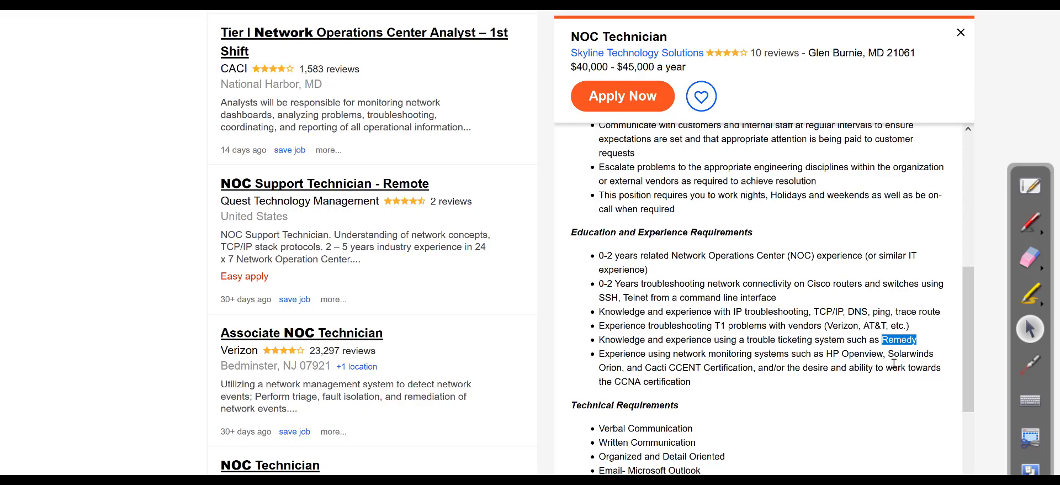
drag(670, 366, 757, 367)
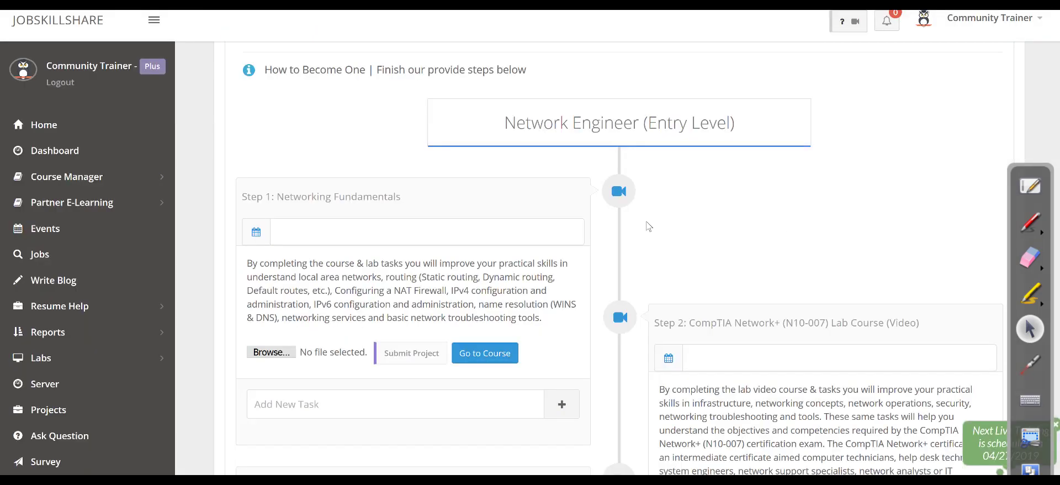
In the Network Engineer learning path, highlight "CompTIA Network+ (N10-007)" and the "Step 1: Networking Fundamentals" heading, and clear the selection
scroll(620, 258, down, 2)
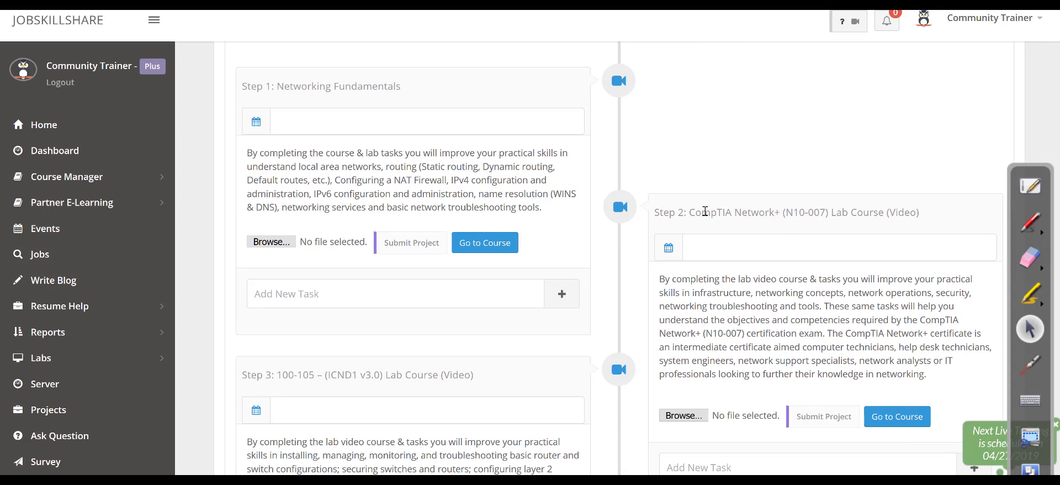
drag(689, 212, 831, 208)
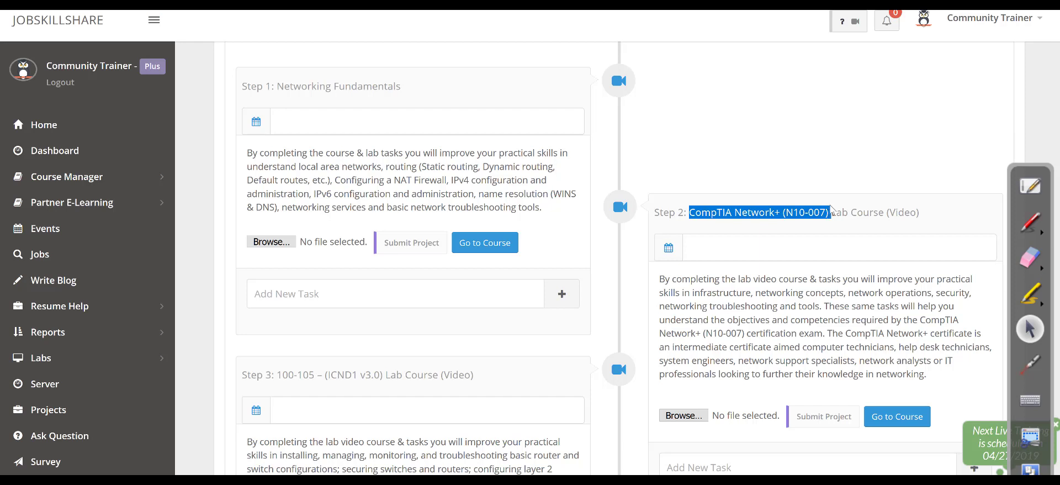
drag(470, 90, 242, 98)
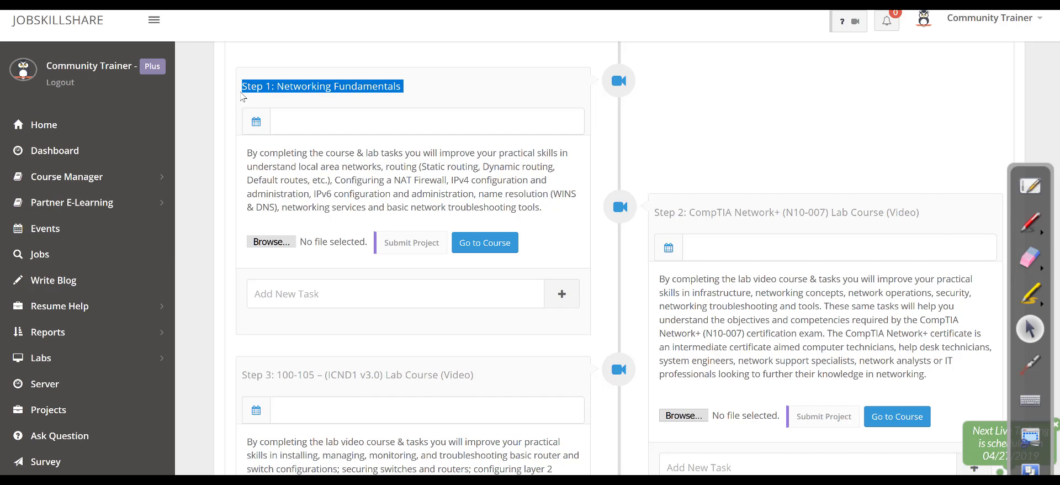
click(755, 230)
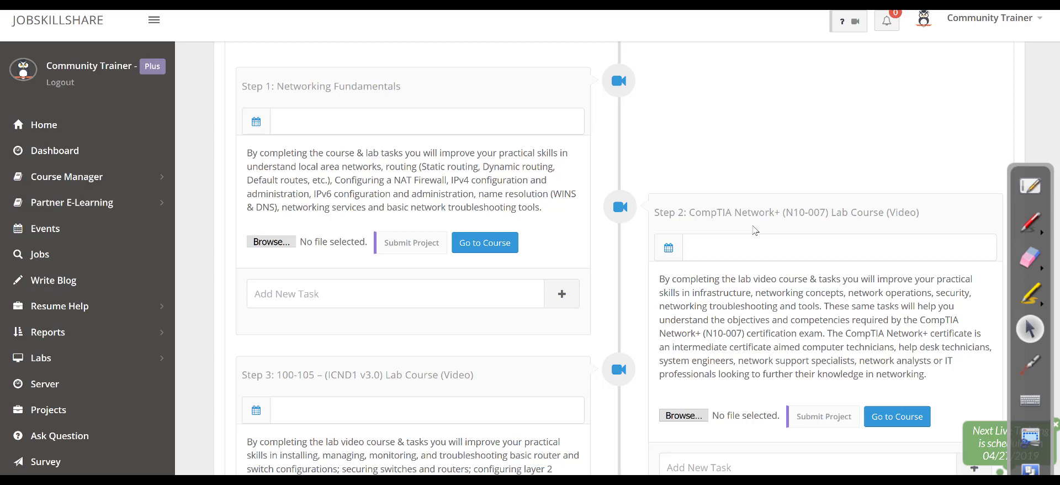
In the learning path, highlight the ICND1 100-105 and ICND2 200-105 exam wording and the Step 3 Syslog and routing protocol text
scroll(755, 229, down, 5)
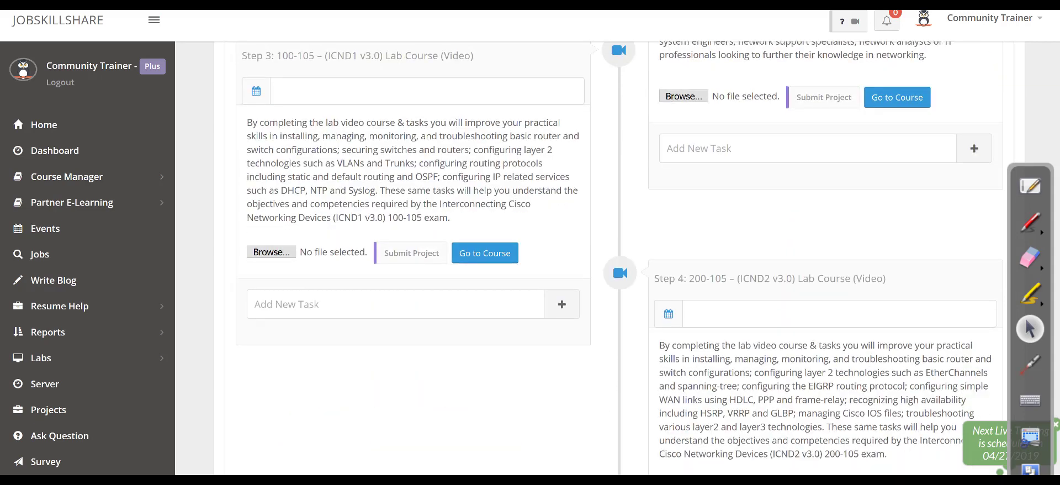
scroll(619, 259, down, 3)
scroll(619, 258, up, 2)
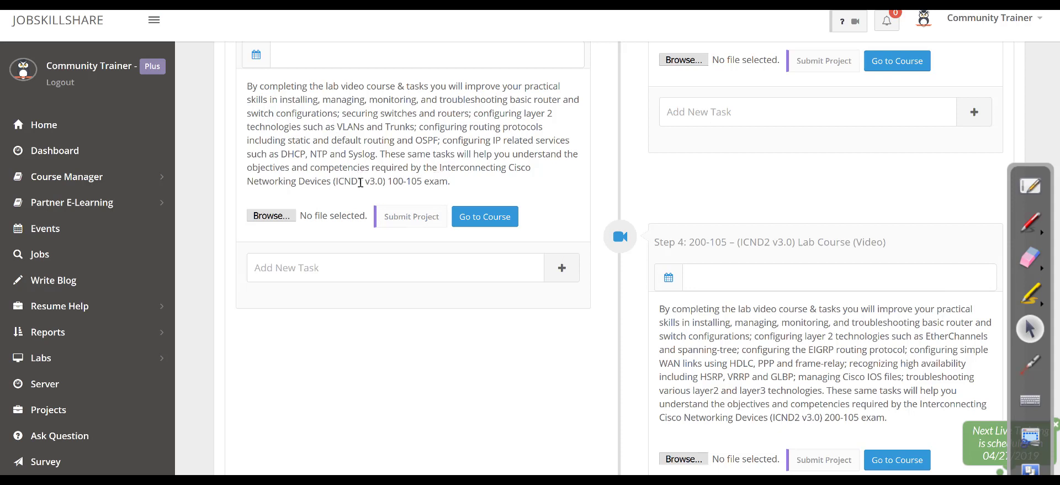
drag(339, 181, 465, 185)
click(477, 185)
drag(775, 418, 836, 415)
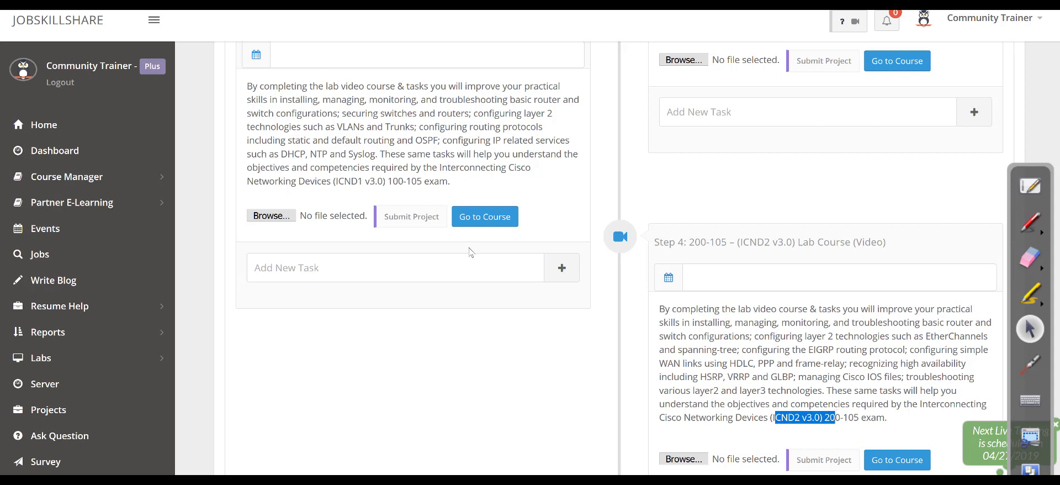
drag(408, 169, 349, 156)
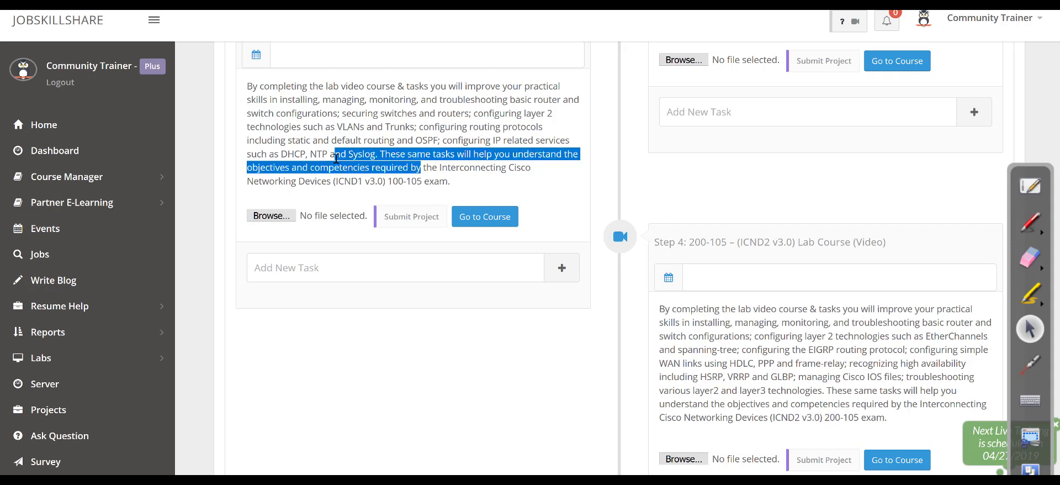
drag(445, 142, 415, 143)
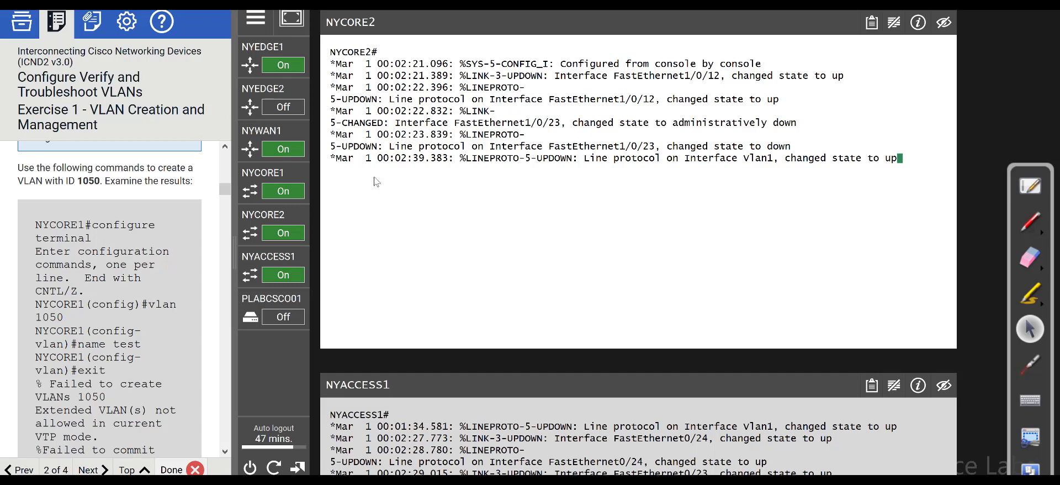
Advance the VLAN Creation and Management lab guide to Step 9, focus the NYCORE2 console, and highlight "VLAN" in the guide title
drag(225, 189, 227, 289)
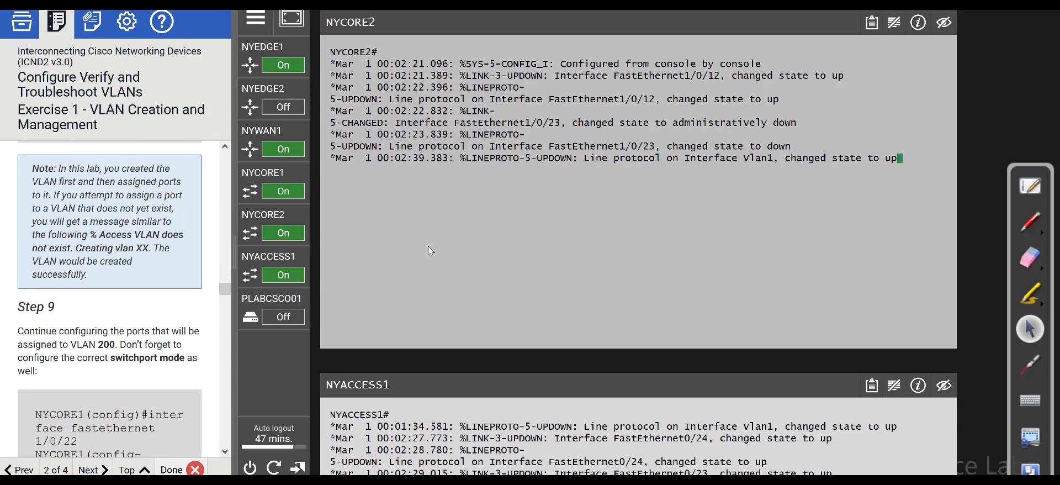
click(428, 247)
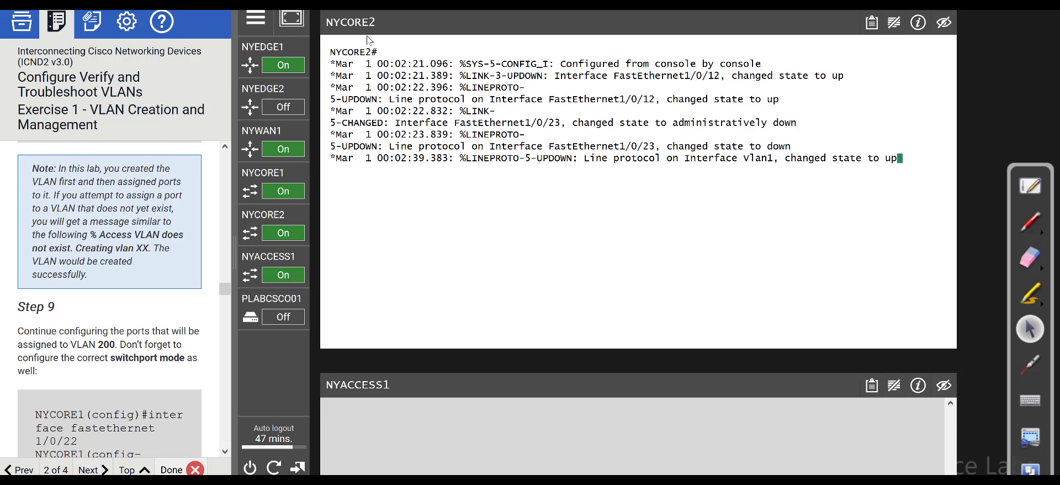
drag(135, 92, 93, 94)
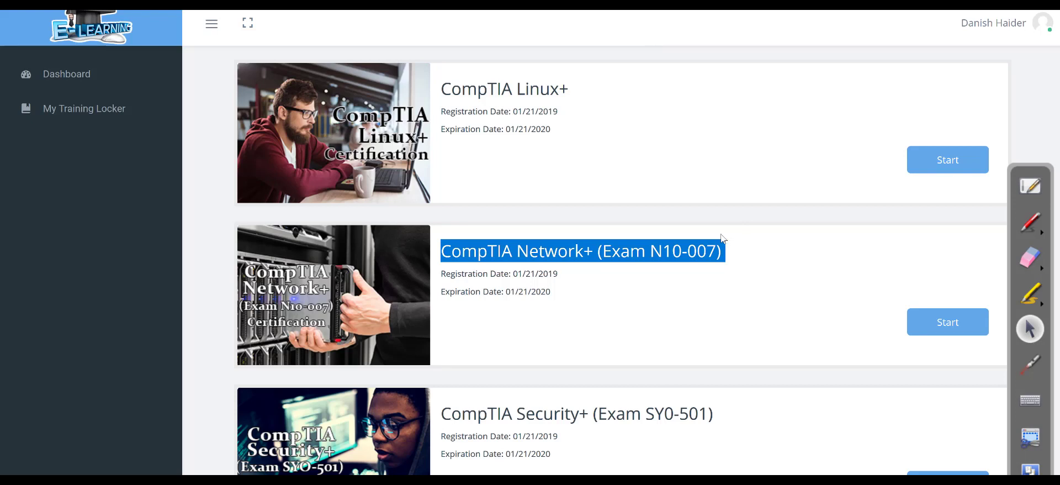
Clear the selected course title and highlight "007)" in the CompTIA Network+ (Exam N10-007) title
click(662, 267)
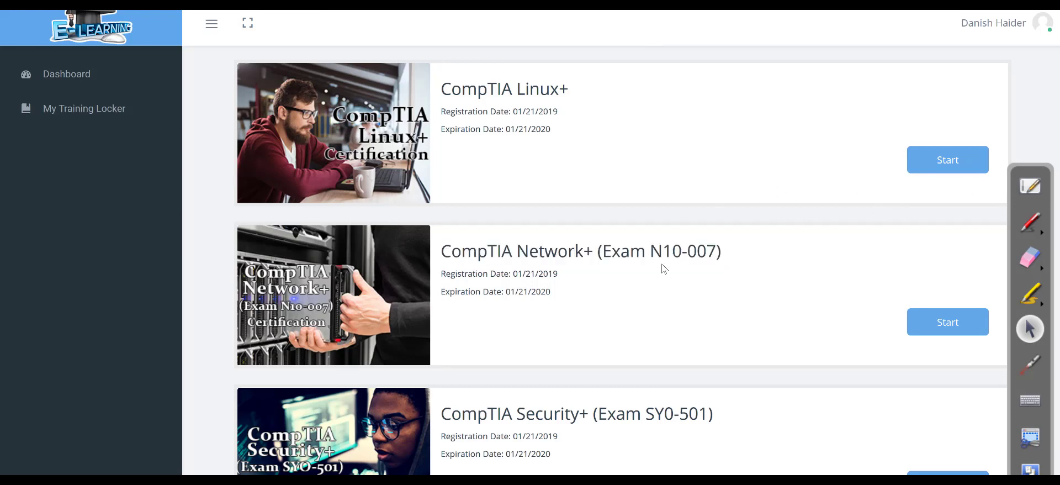
scroll(681, 297, up, 2)
drag(724, 320, 449, 303)
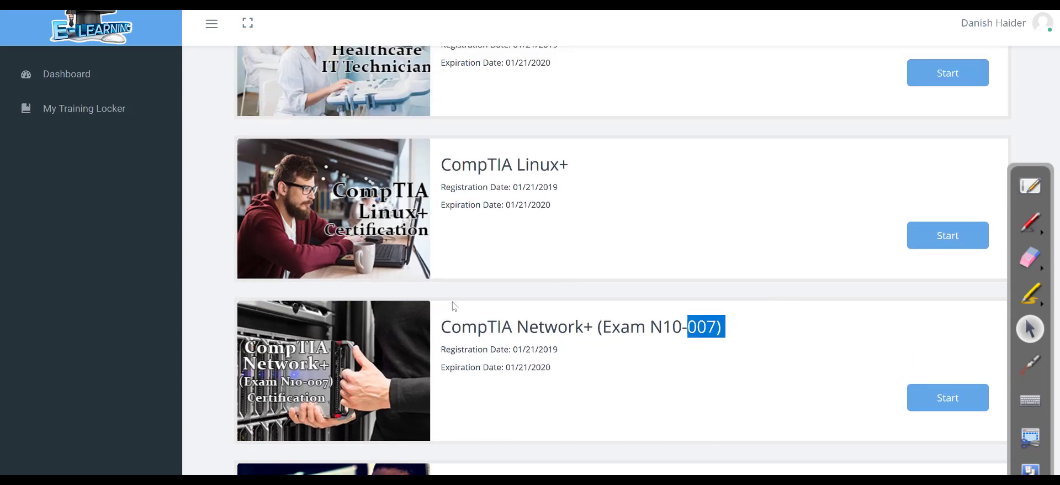
Browse the training locker's course list from the CompTIA courses up to the Cisco and Windows Server titles
scroll(529, 274, up, 10)
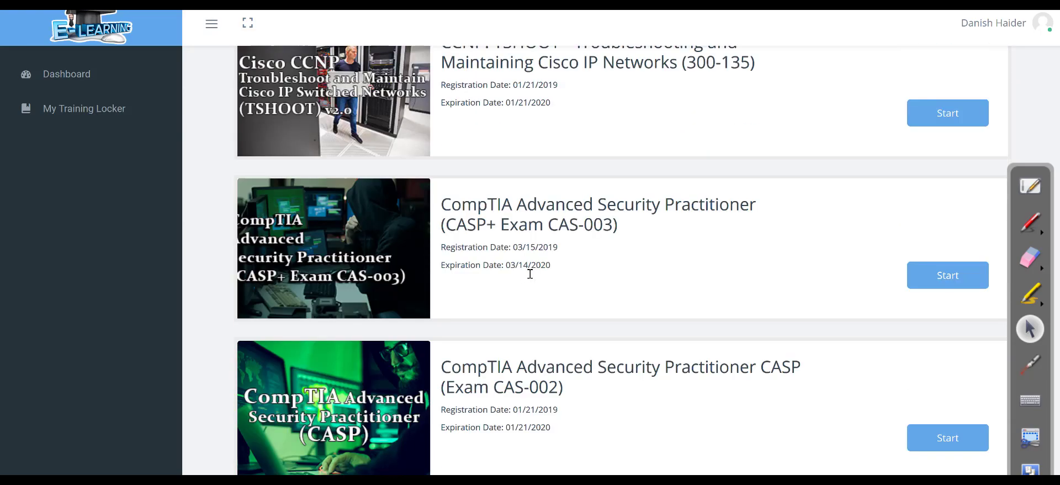
scroll(530, 273, up, 8)
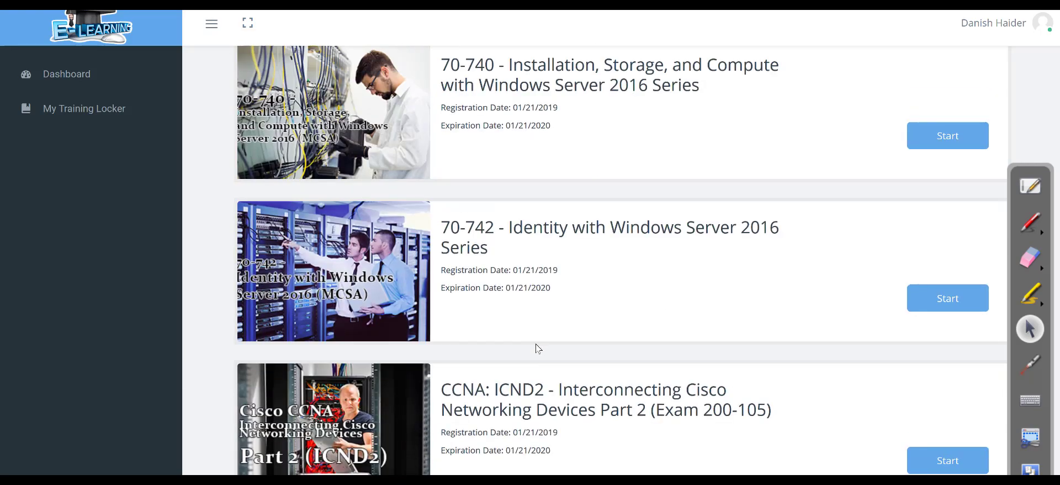
scroll(538, 348, up, 1)
scroll(538, 349, up, 3)
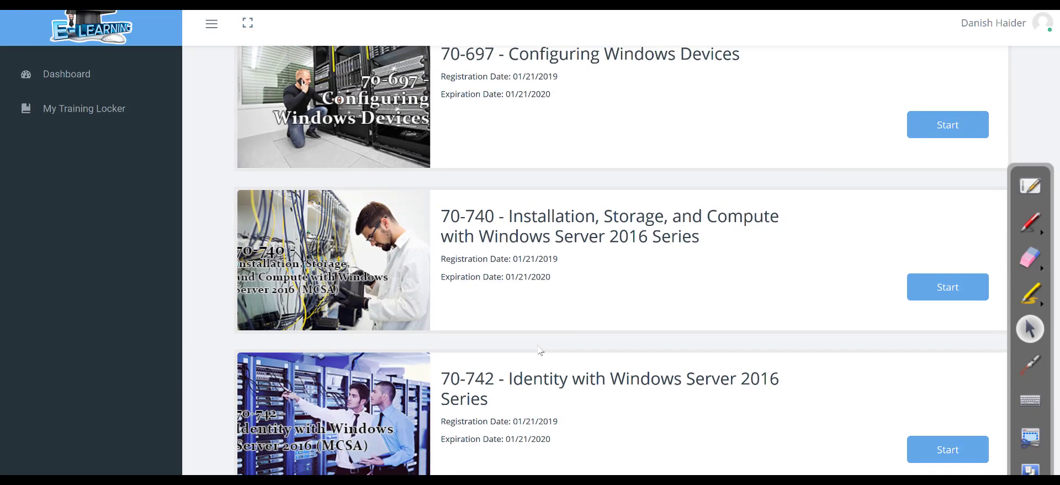
scroll(538, 349, up, 3)
scroll(539, 350, down, 5)
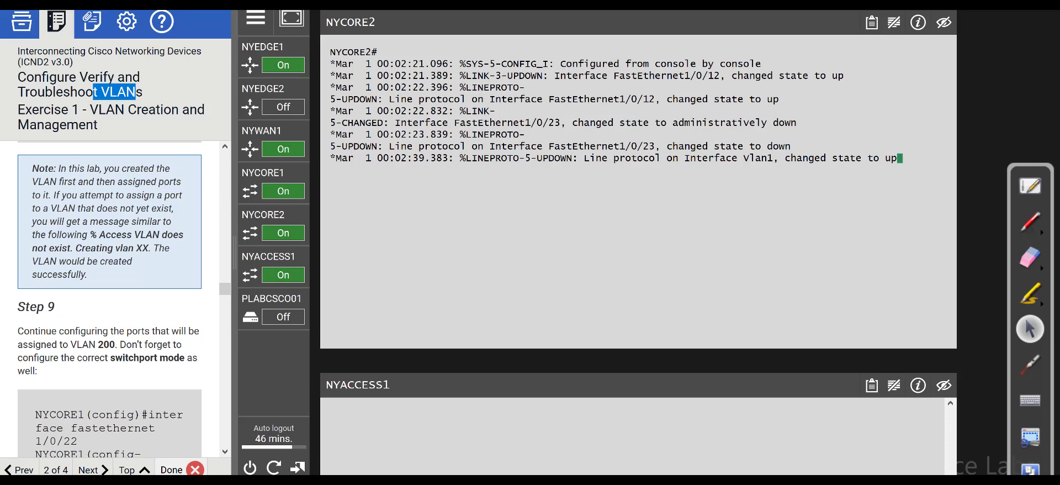
Return from the VLAN exercises to the ICND2 v3.0 lab guides and examine the list of guides
click(23, 23)
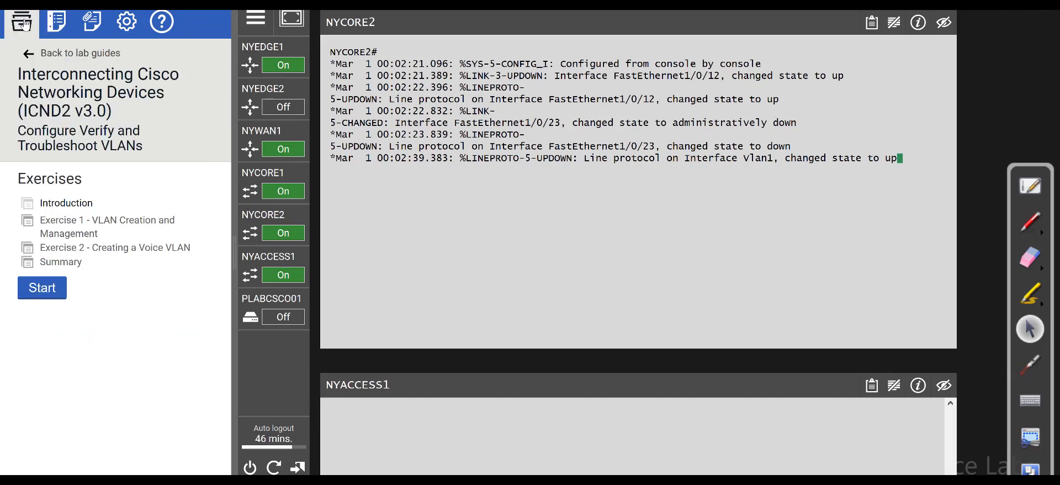
click(27, 55)
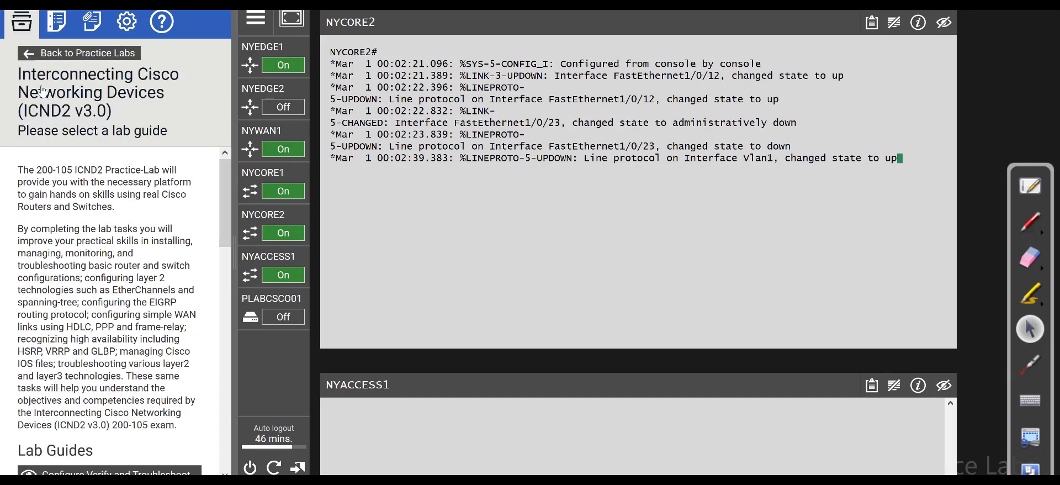
scroll(142, 298, down, 5)
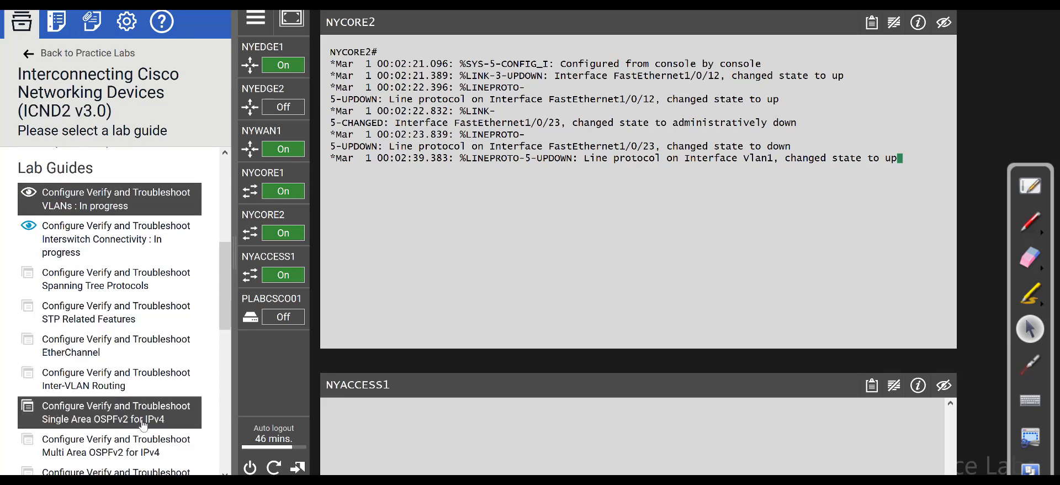
scroll(142, 424, up, 5)
Go back to the available Practice Labs and browse the Cisco titles down to the 300-135 TSHOOT lab
click(42, 54)
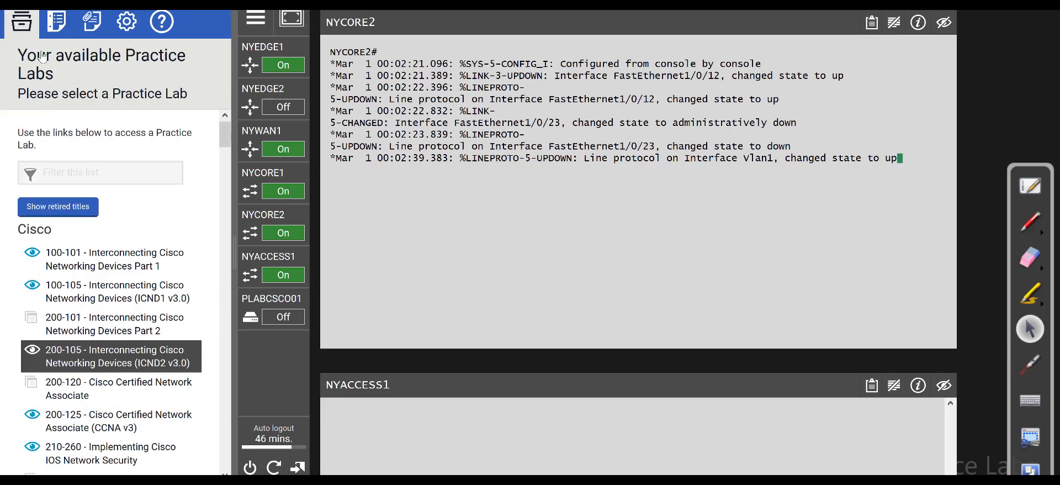
scroll(145, 409, down, 2)
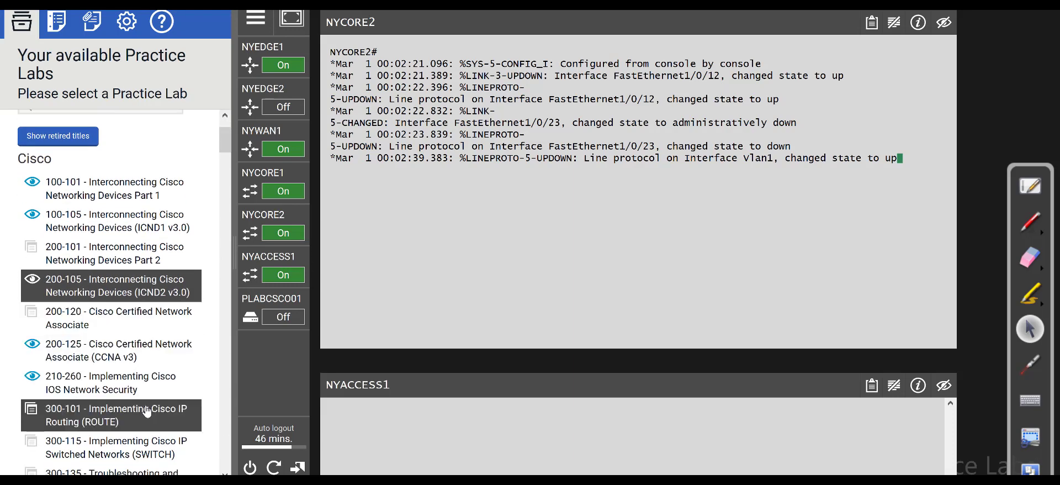
scroll(147, 411, down, 2)
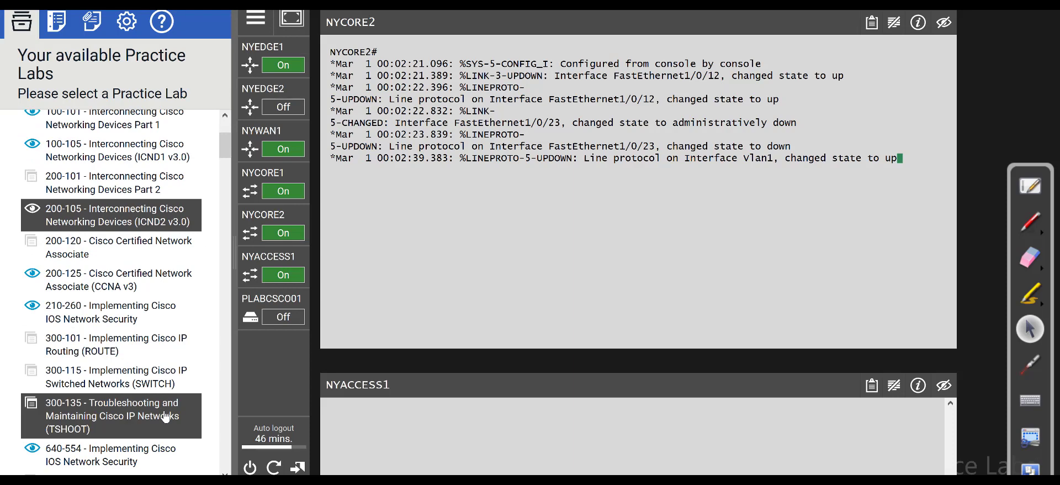
Refresh the state of the PLABCSCO01 device
mouse_move(299, 356)
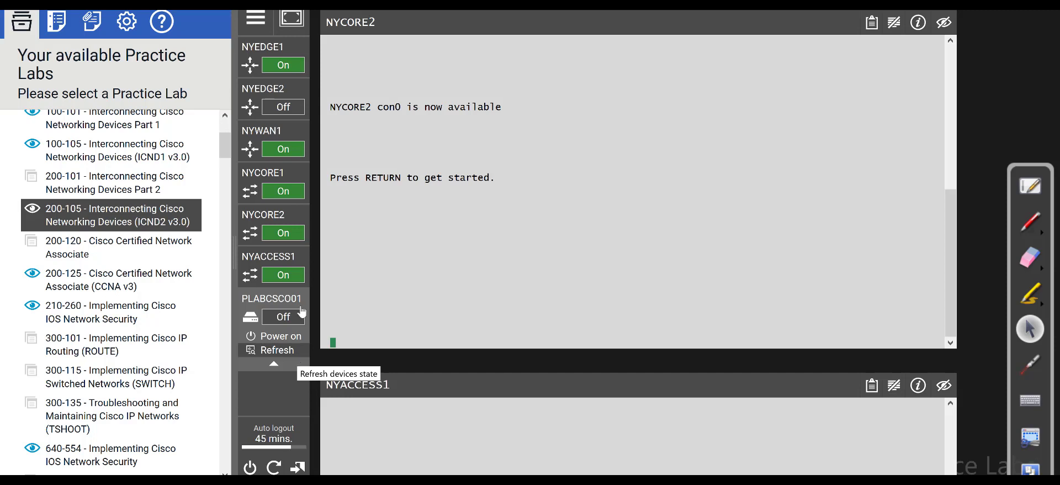
click(297, 354)
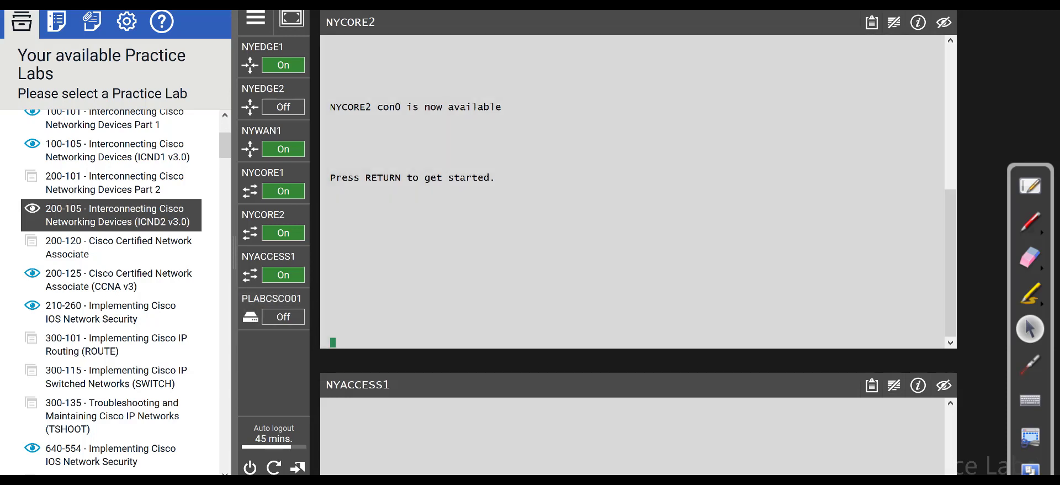